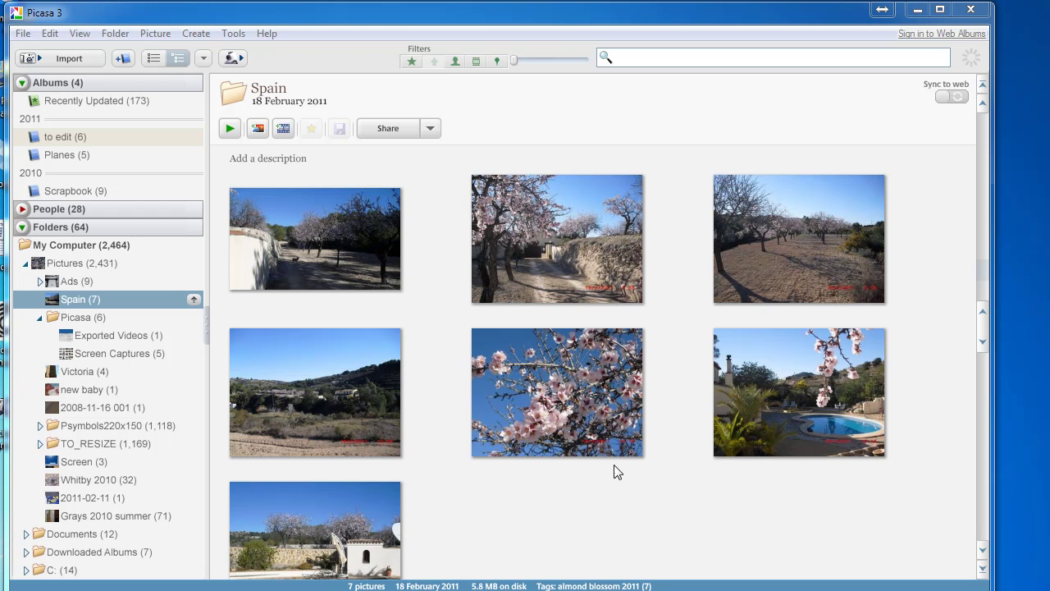
Open the Web Albums sign-in window from the link at the top right of Picasa.
left_click(955, 33)
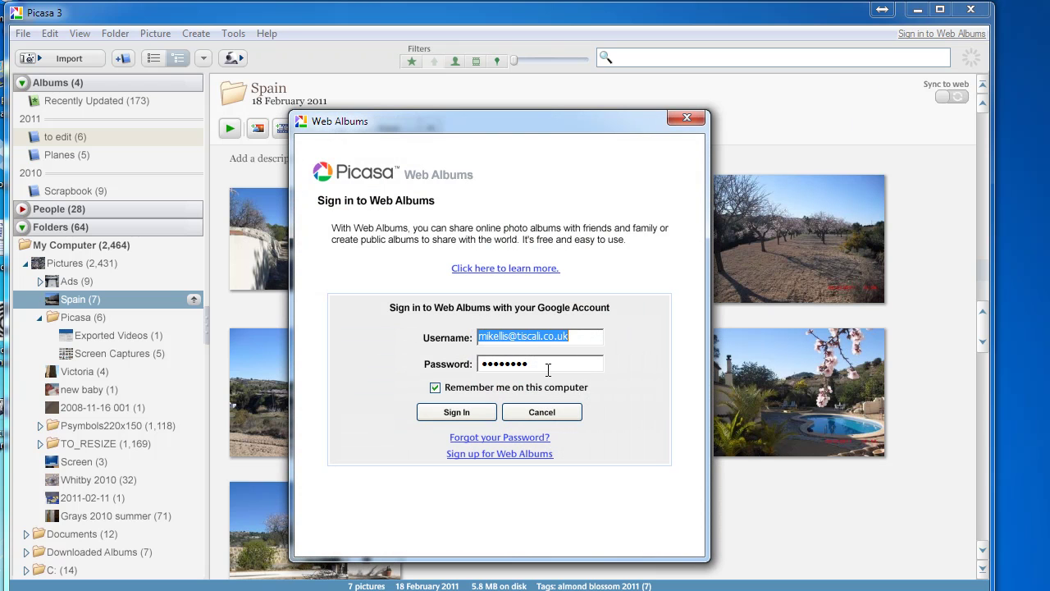
Delete the remembered username from the Web Albums sign-in form, keeping the saved password.
key("BackSpace")
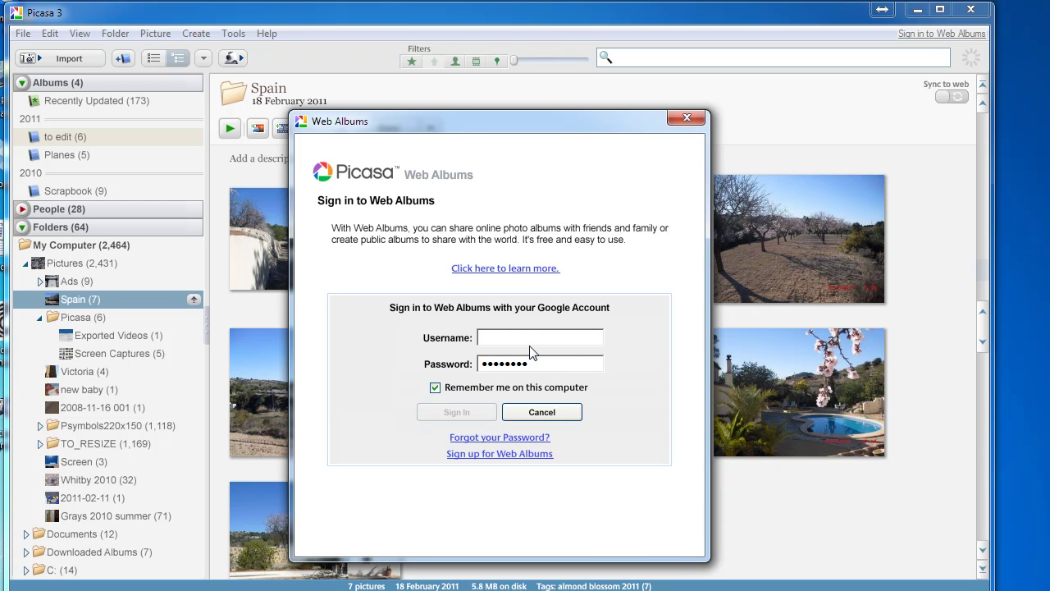
Go to the Web Albums sign-up page and open Google's Create an Account form.
left_click(499, 454)
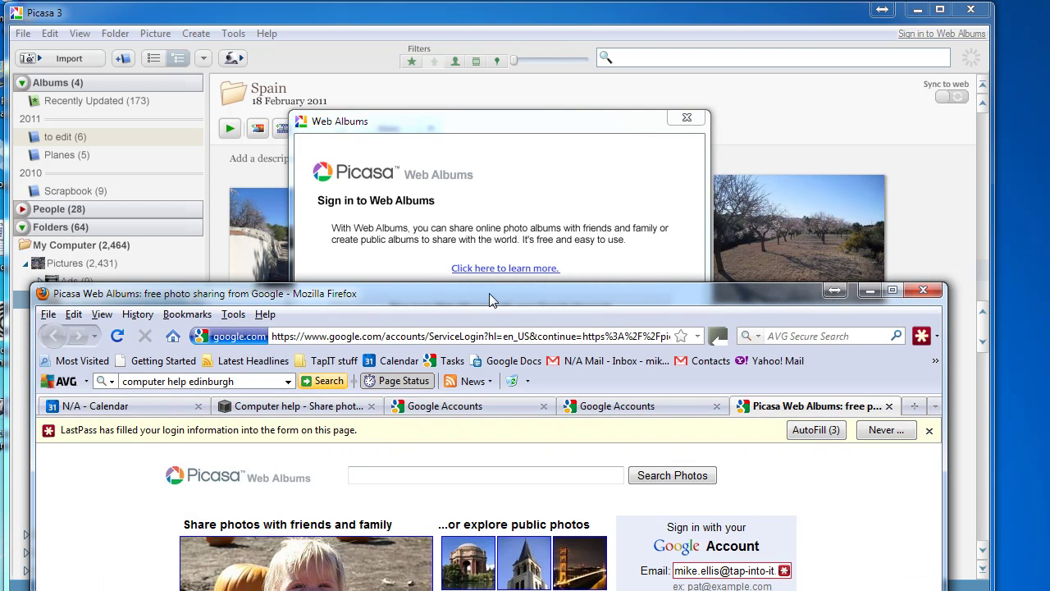
left_click_drag(489, 293, 517, 2)
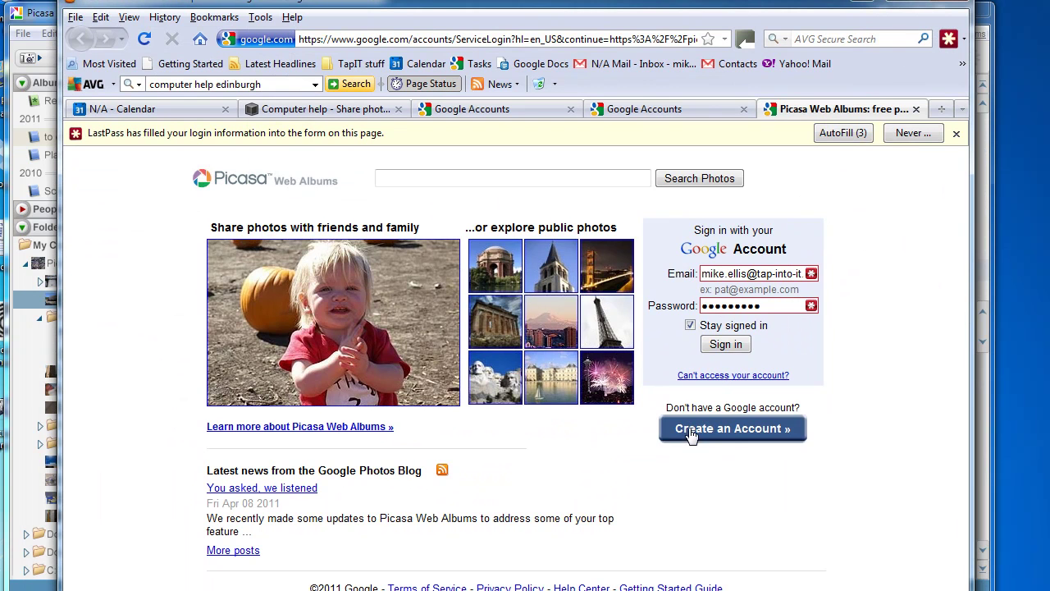
left_click(691, 433)
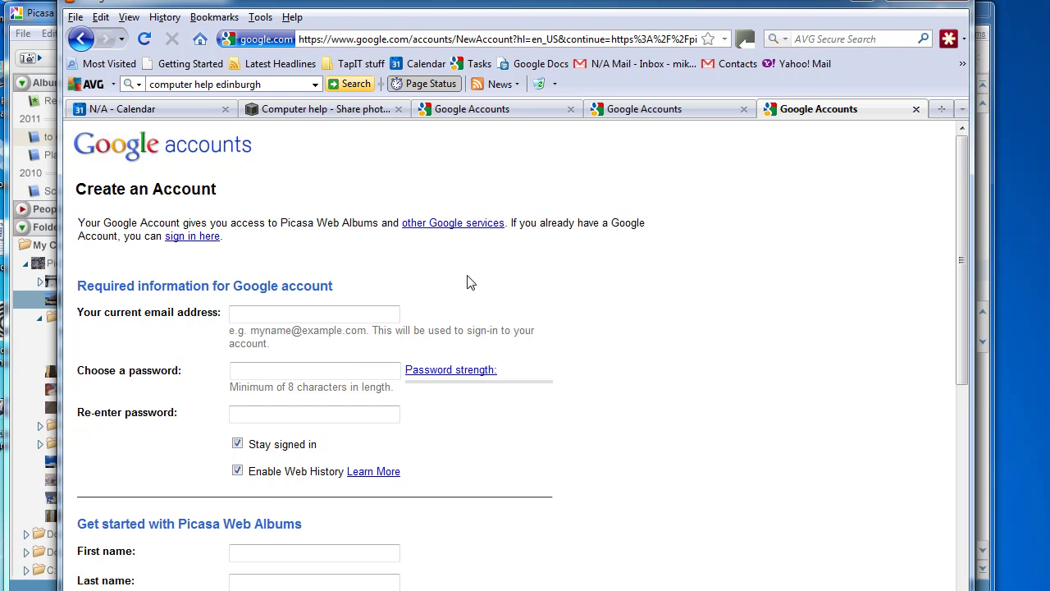
Step into the form's email and password fields, dismissing the LastPass password suggestion.
left_click(328, 317)
left_click(265, 370)
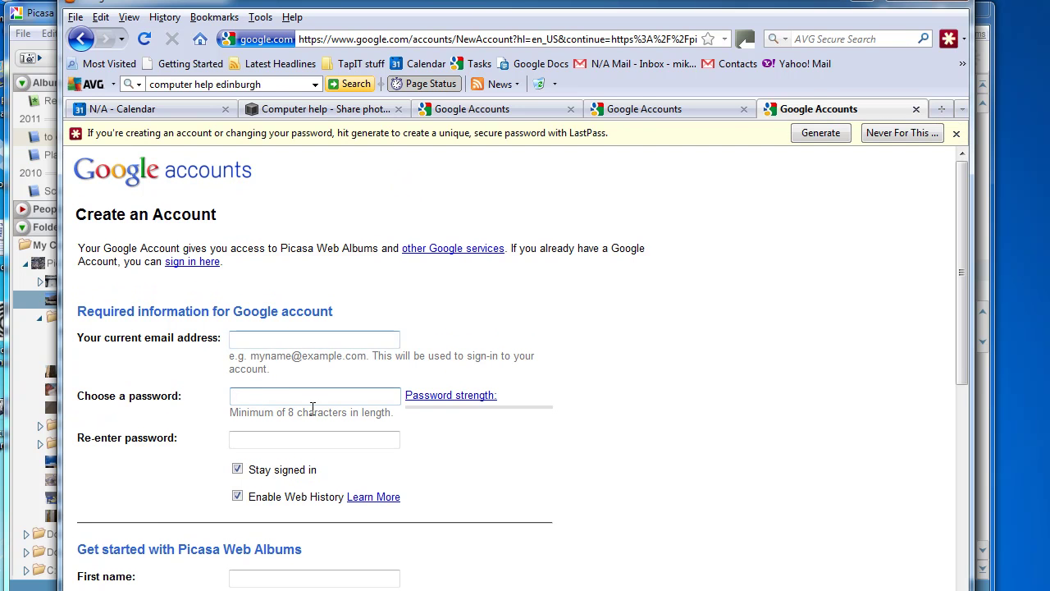
left_click(956, 133)
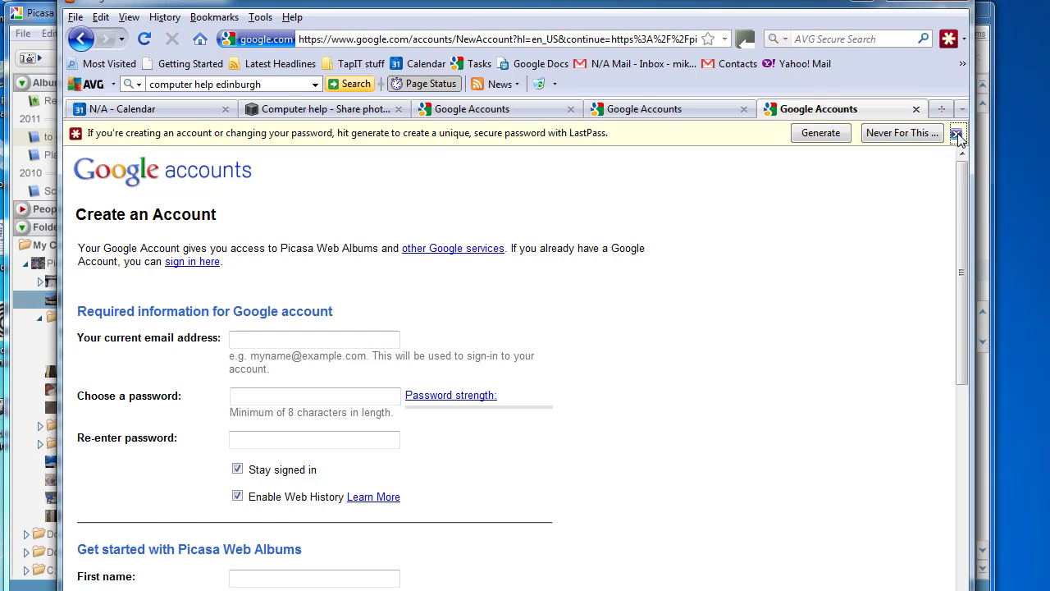
left_click(279, 375)
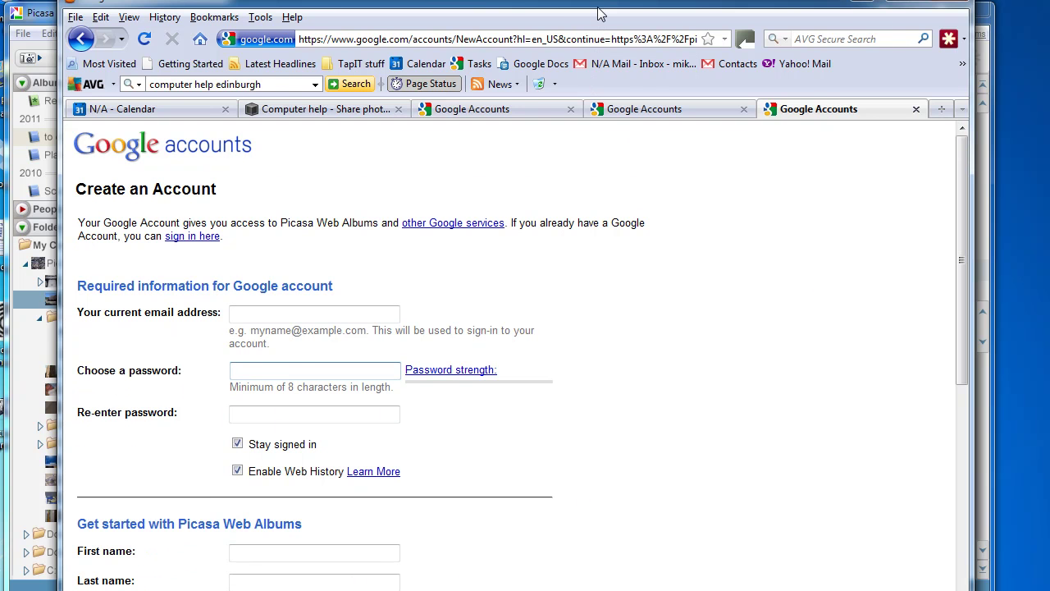
Look through the re-enter password, first name and last name fields, then leave Firefox.
scroll(743, 300, "down", 2)
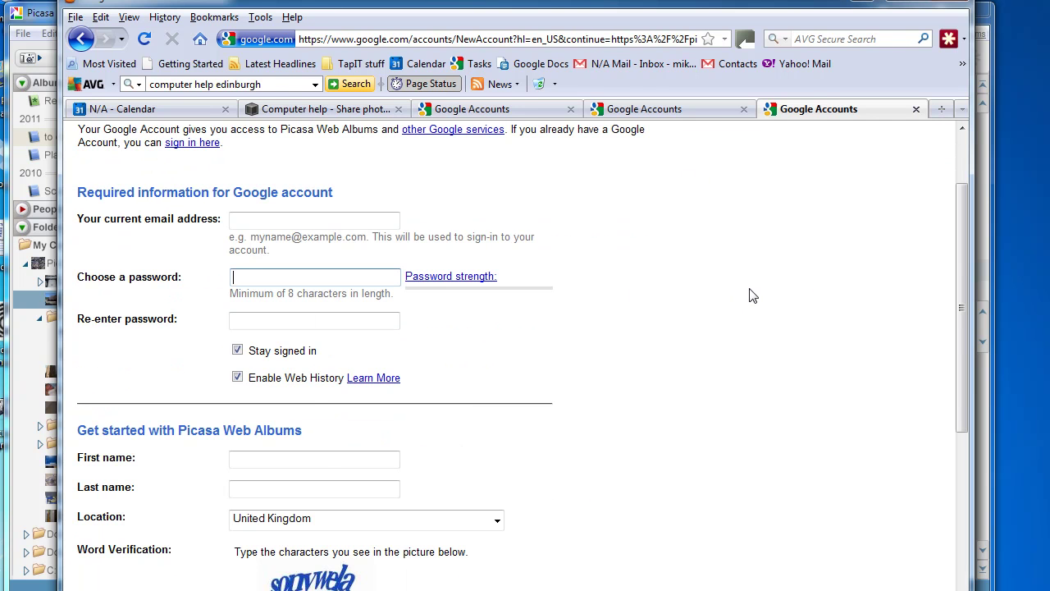
scroll(753, 294, "down", 2)
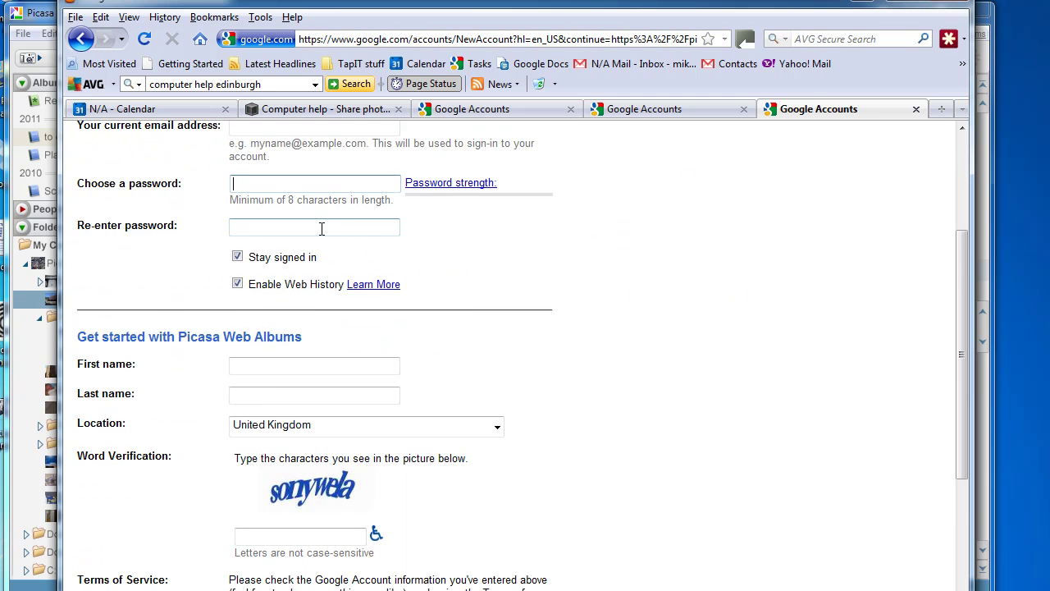
left_click(321, 229)
scroll(321, 228, "down", 2)
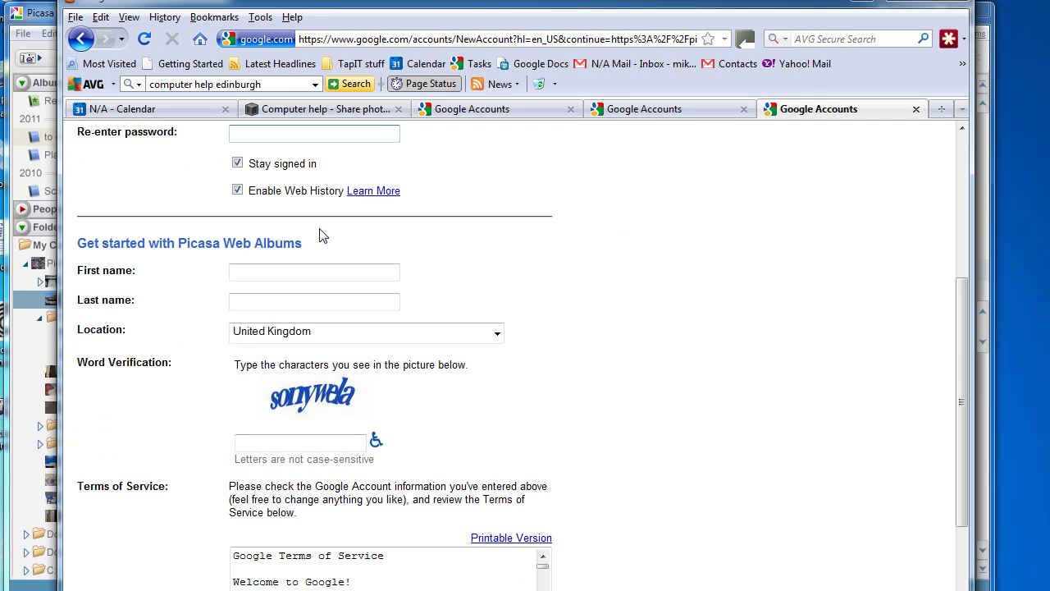
left_click(260, 270)
scroll(262, 271, "down", 3)
scroll(265, 272, "up", 3)
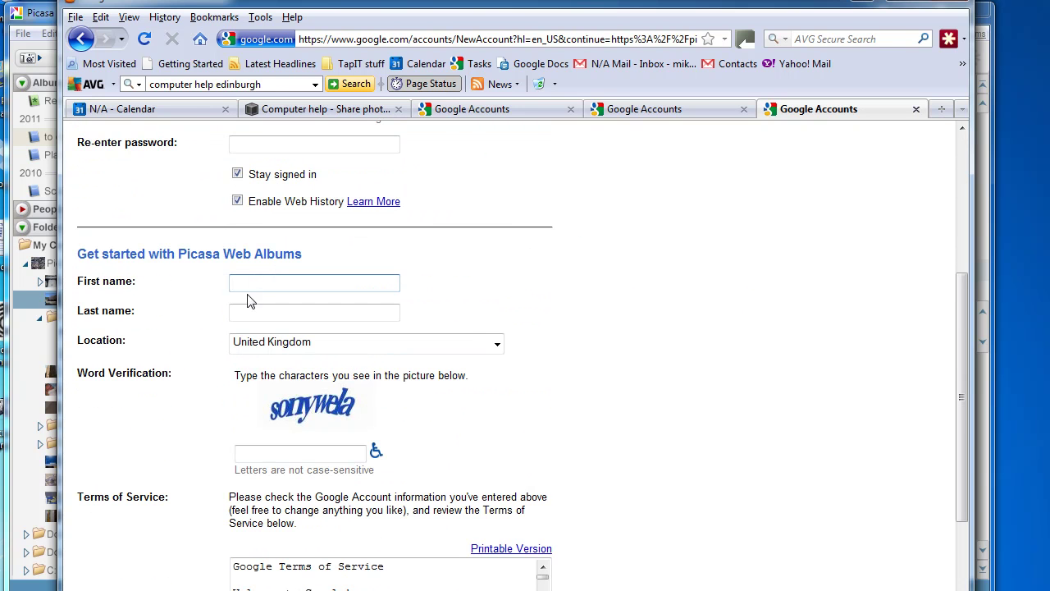
left_click(248, 315)
scroll(250, 313, "down", 4)
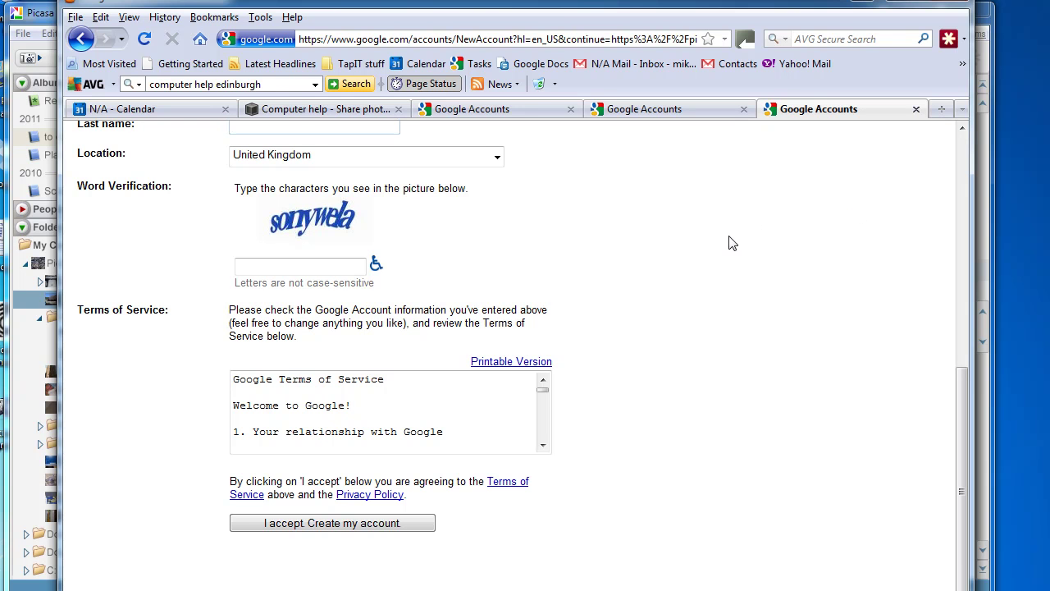
key("alt+Tab")
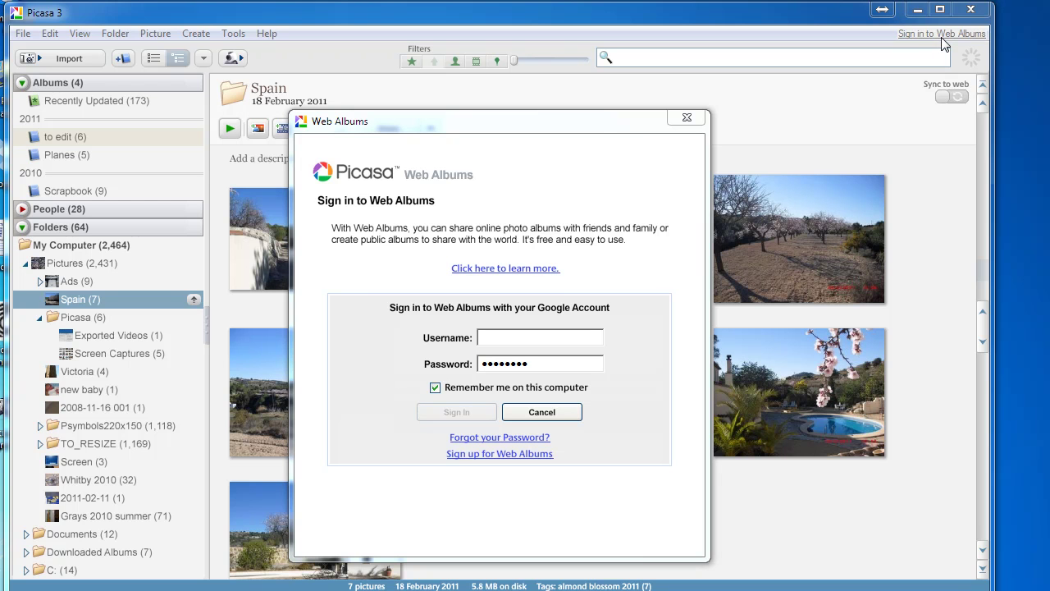
Cancel the Web Albums sign-in dialog without signing in, returning to the Spain folder's photos.
left_click(502, 334)
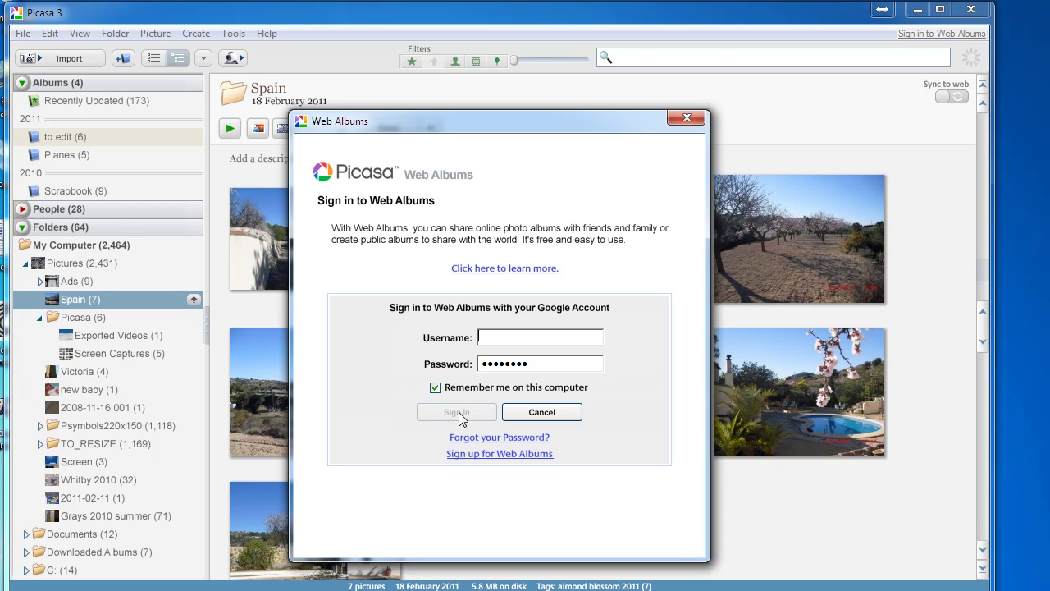
key("Escape")
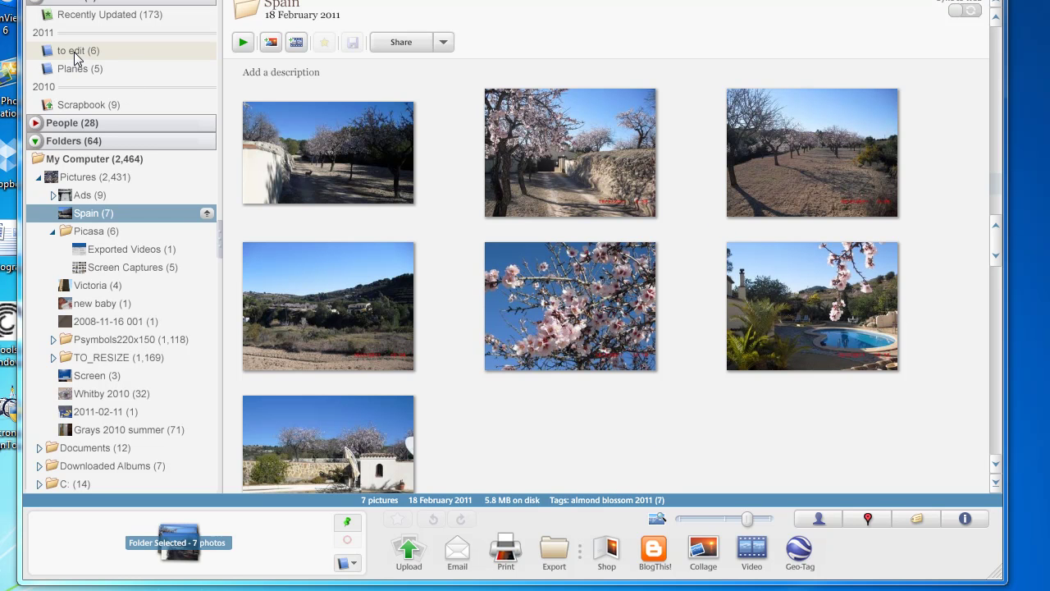
Switch from the Spain folder to the Planes album with its five aircraft photos.
left_click(74, 51)
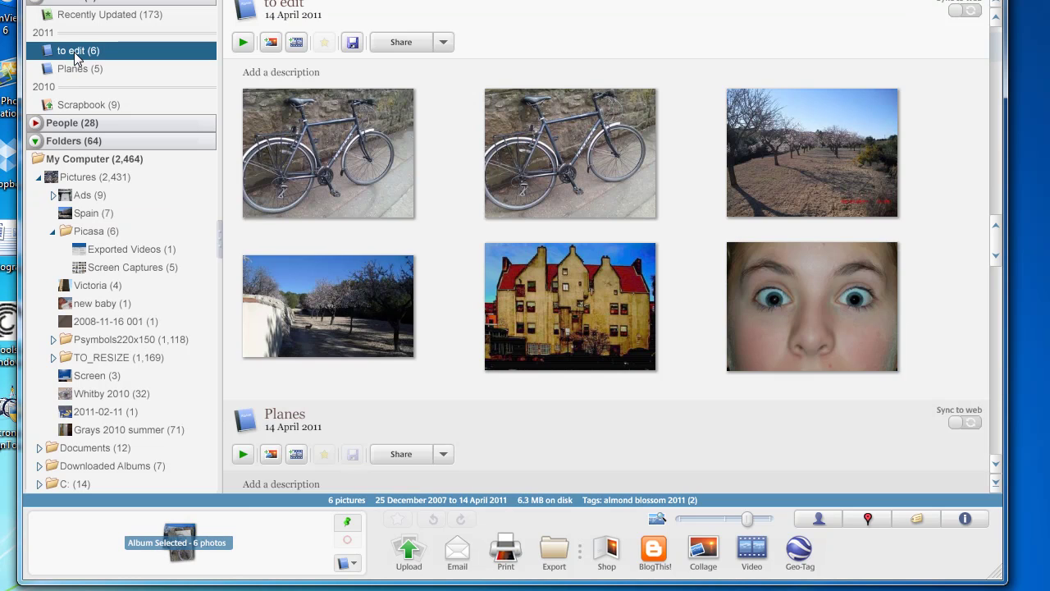
left_click(78, 72)
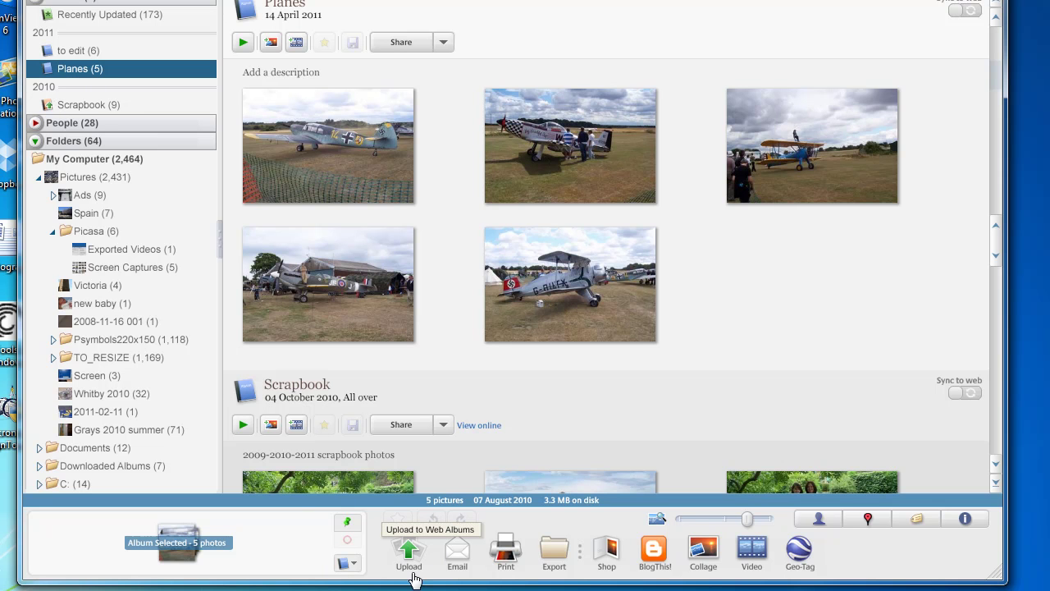
Upload the five Planes photos at 1600 px, visible to anyone with the link.
left_click(409, 558)
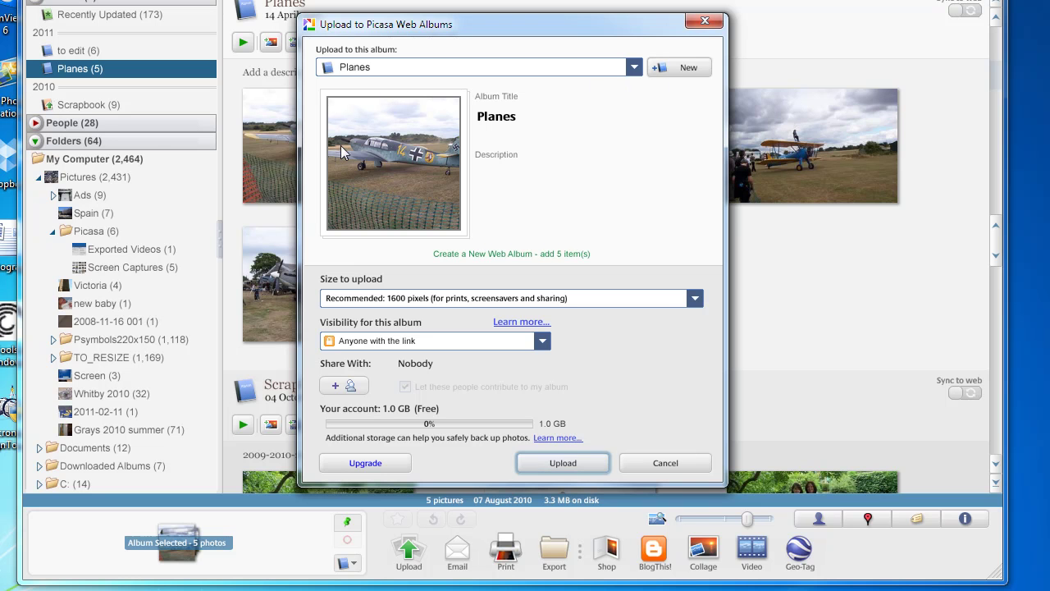
left_click(561, 464)
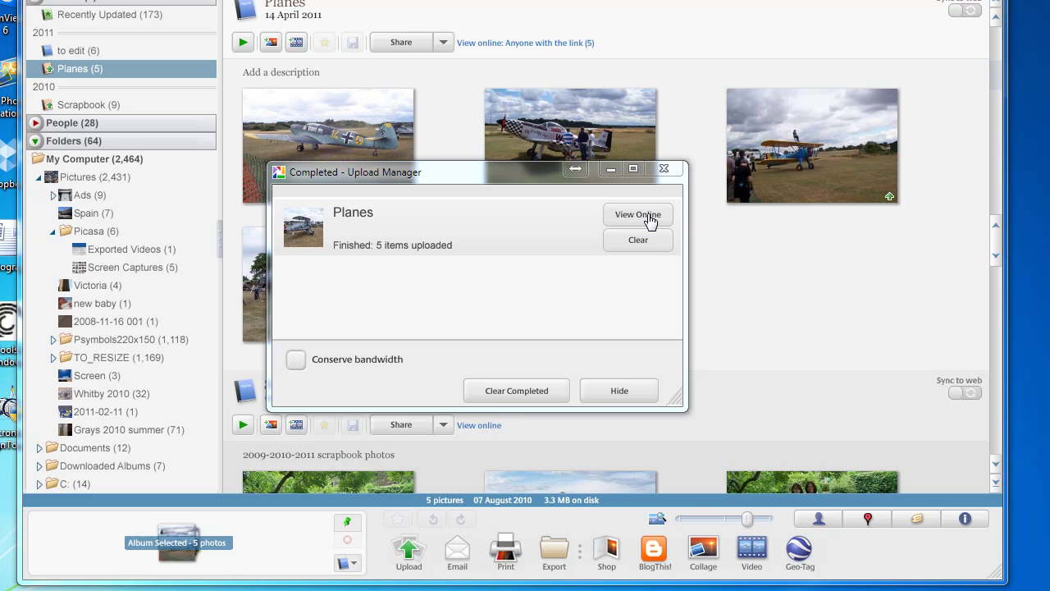
left_click(650, 222)
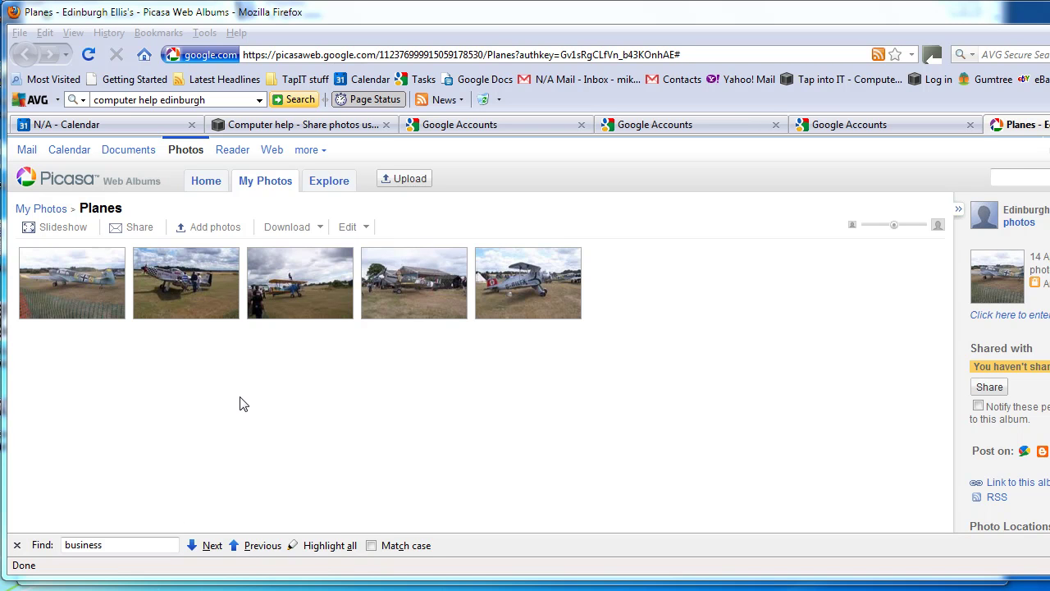
View the uploaded Planes album online in Firefox from the Upload Manager.
left_click(987, 389)
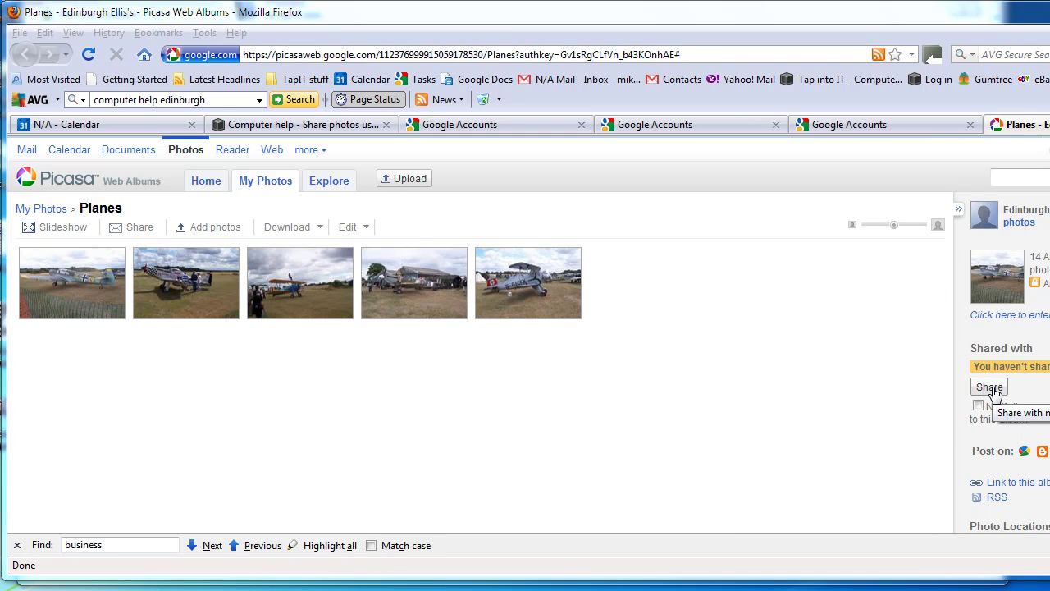
Address the Planes album share invitation to two recipients' e-mail addresses, correcting the second address's ending.
left_click(990, 389)
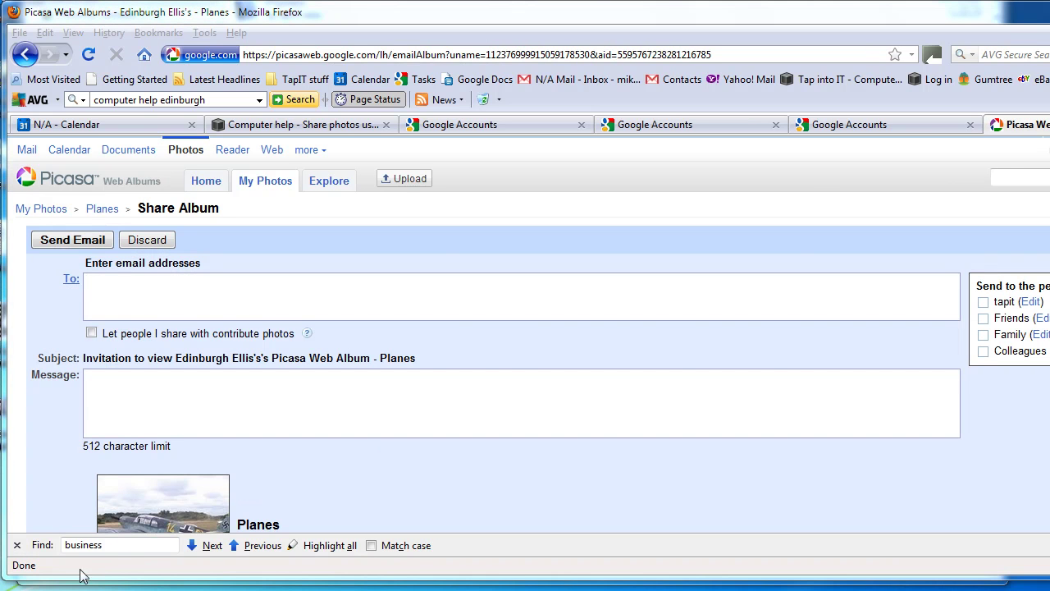
left_click(169, 286)
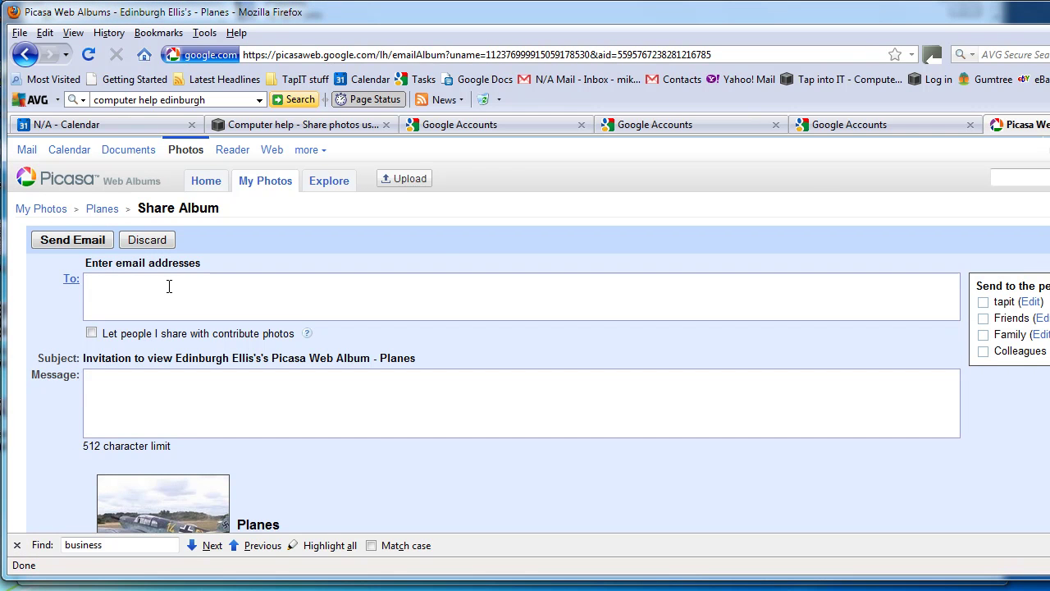
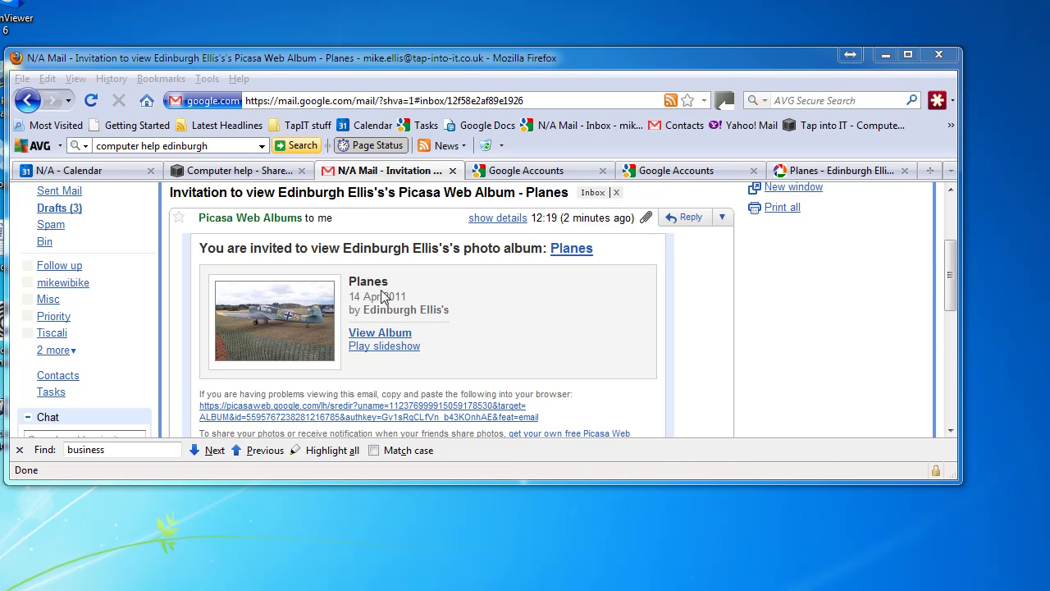
Open the shared Planes album through the invitation e-mail's View Album link.
left_click(380, 333)
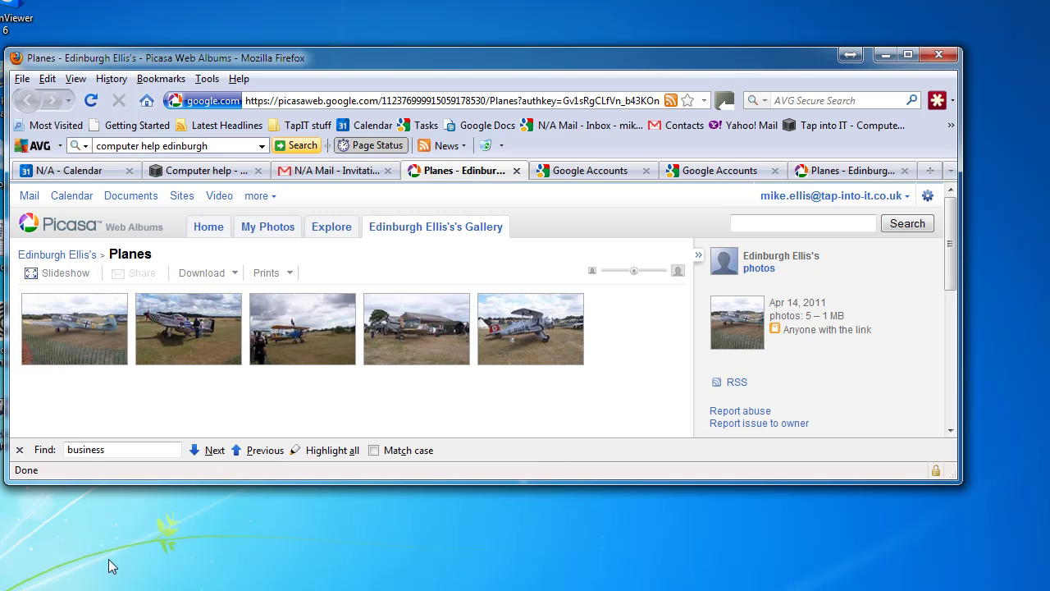
Start the Planes album slideshow in Picasa Web Albums from the first aircraft photo.
scroll(328, 386, "down", 1)
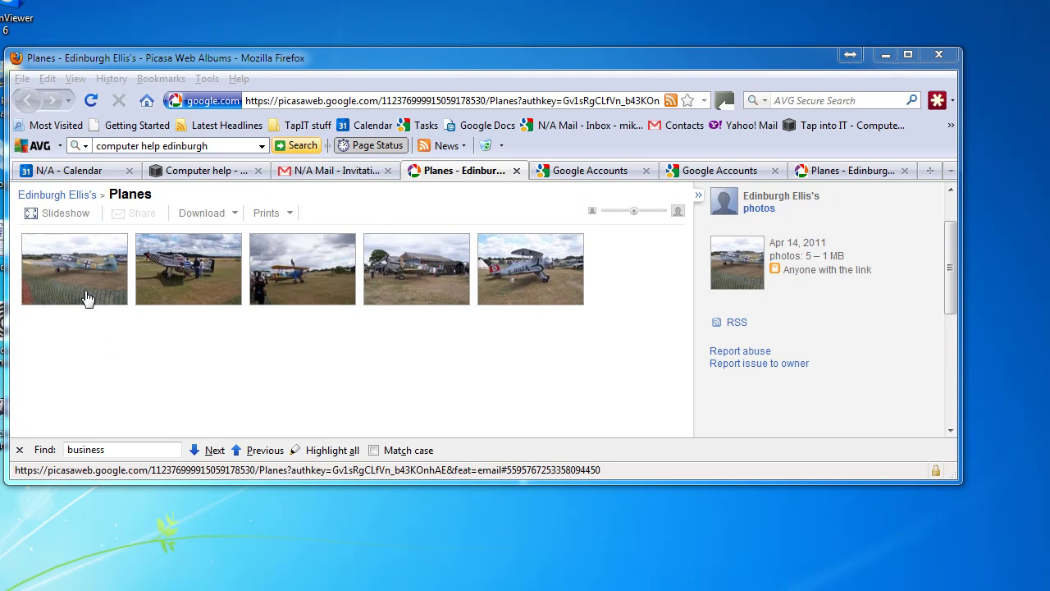
left_click(41, 215)
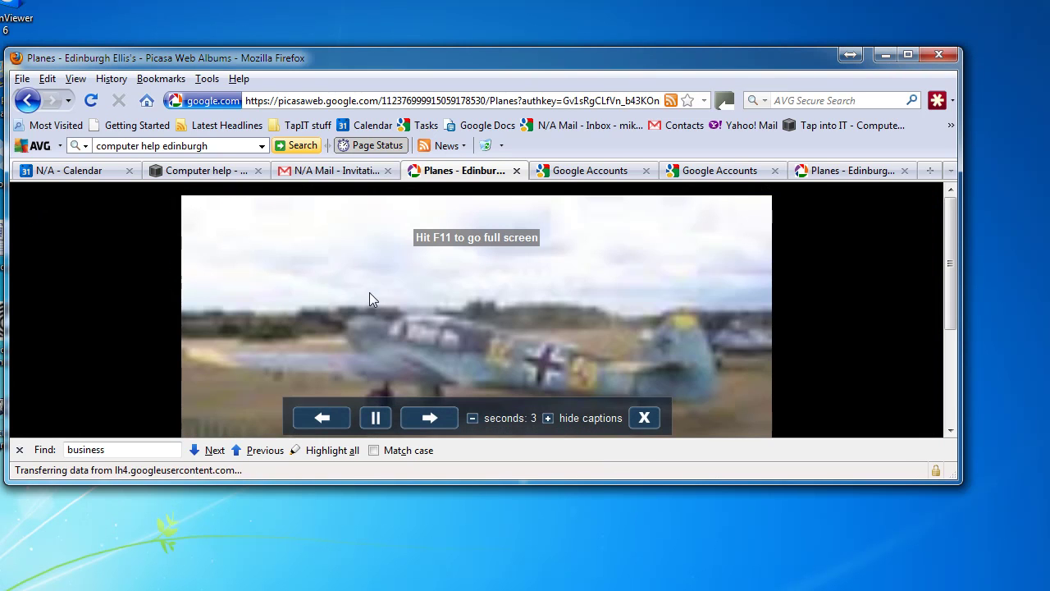
scroll(456, 295, "down", 3)
scroll(456, 296, "up", 2)
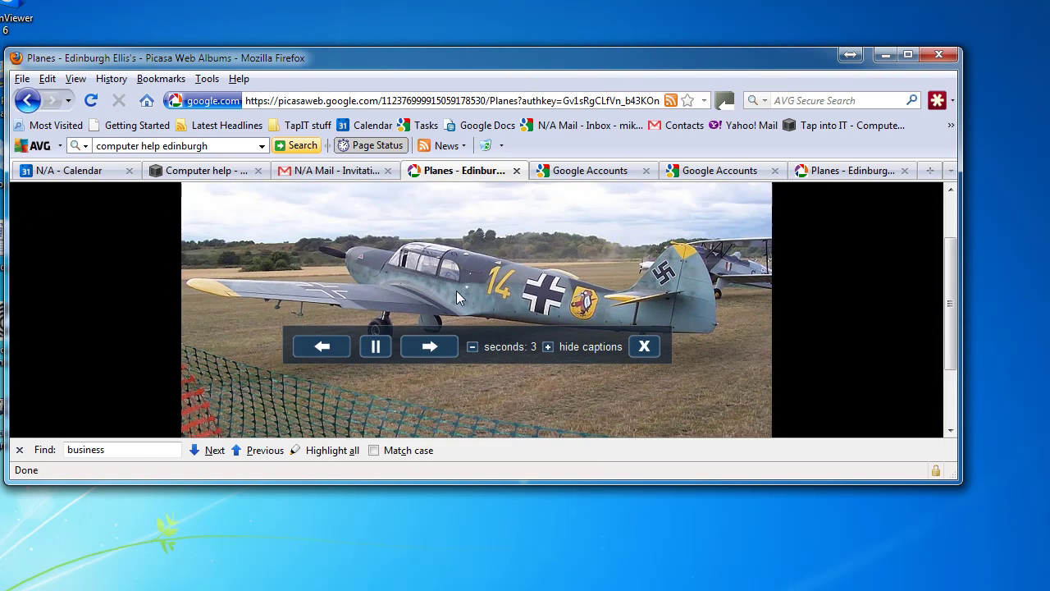